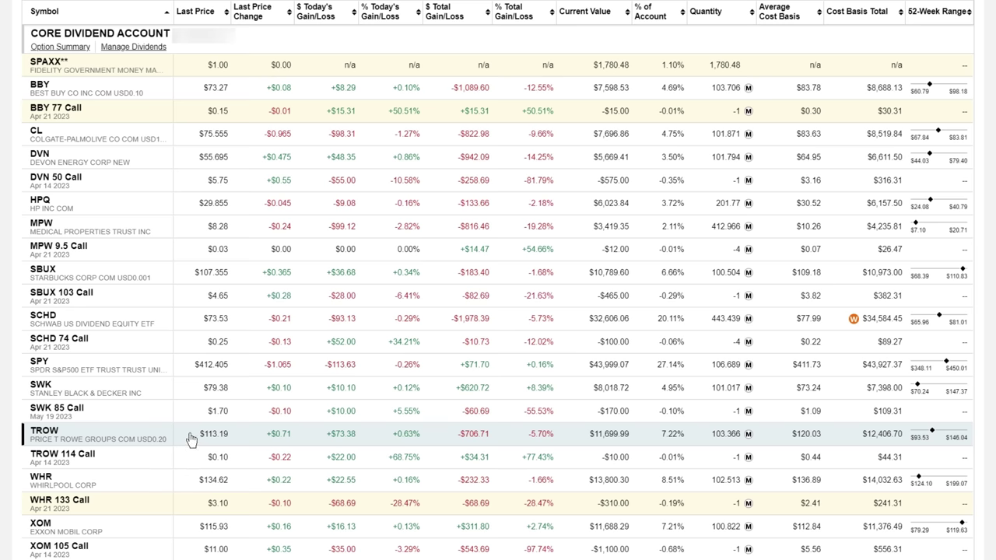
# Step: Start rolling the TROW Apr 14 2023 $114 call into a sell-to-open call expiring Apr 21, 2023 with a 114.00 strike
pyautogui.click(125, 462)
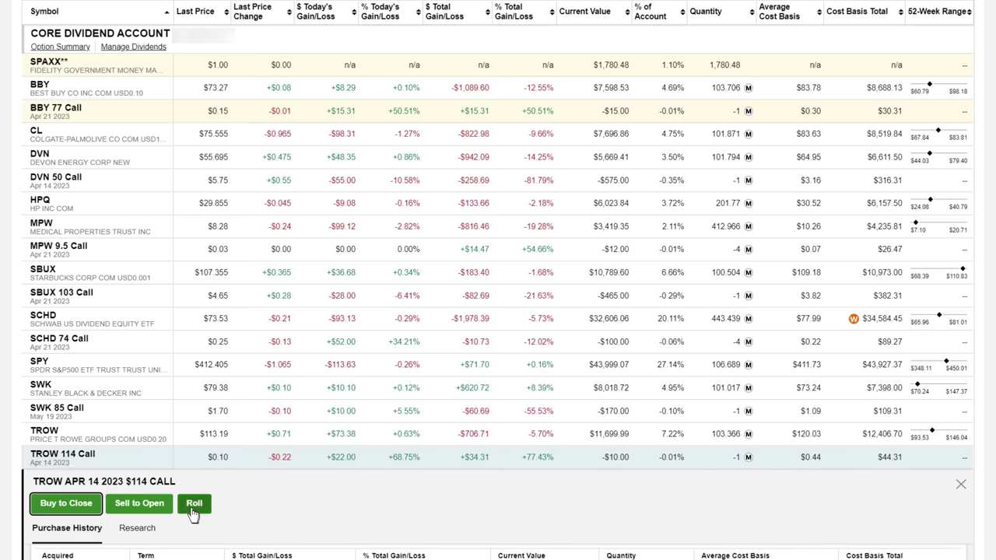
pyautogui.click(63, 513)
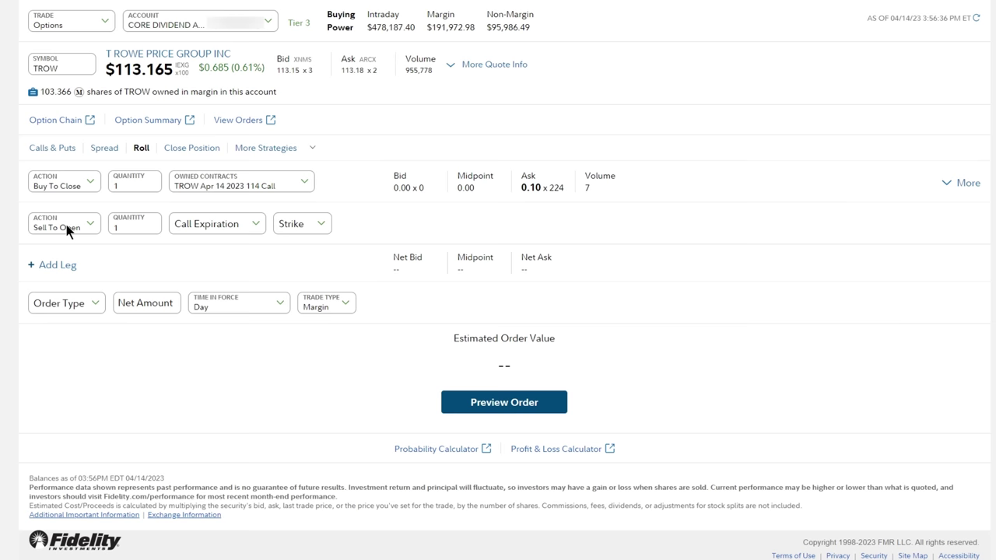
pyautogui.click(217, 225)
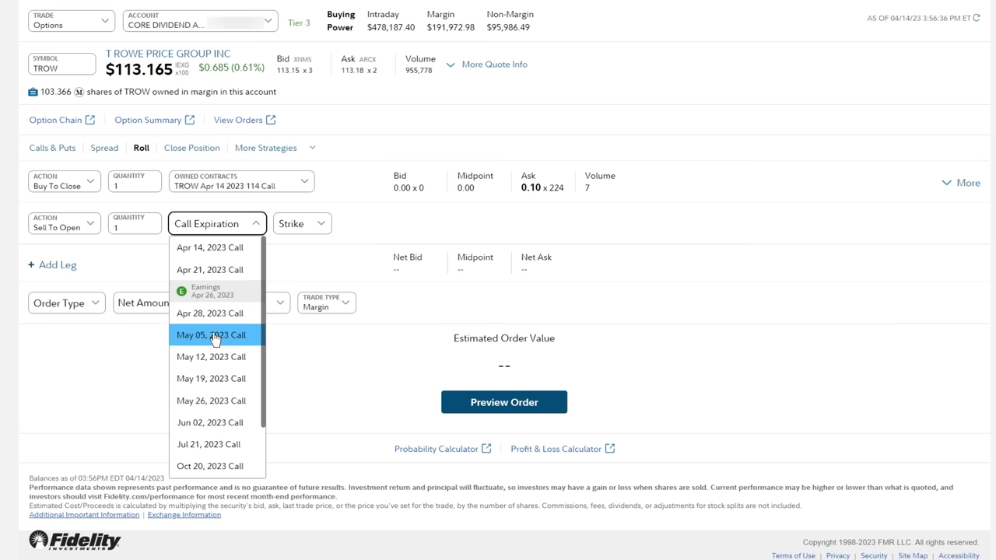
pyautogui.scroll(-2, 219, 423)
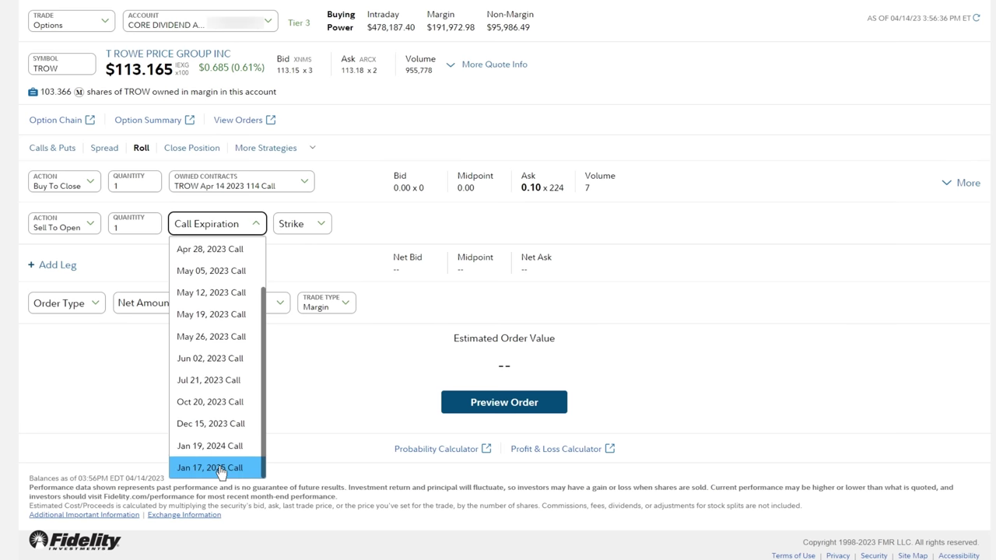
pyautogui.scroll(2, 222, 406)
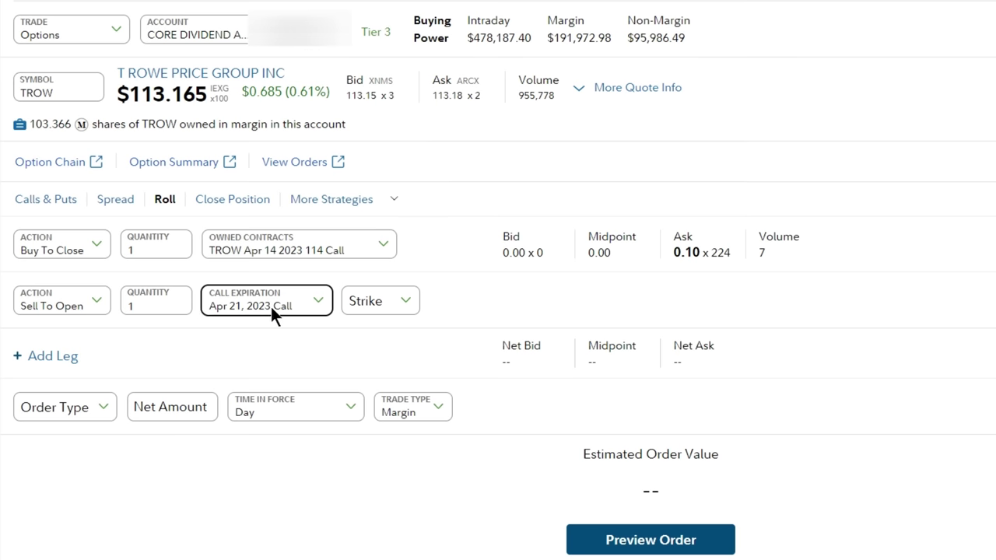
pyautogui.click(368, 302)
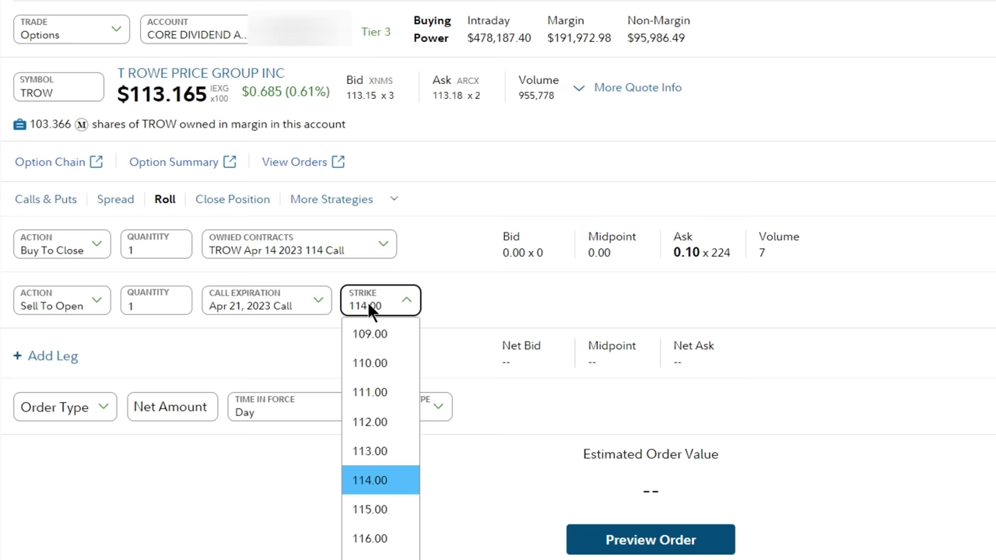
pyautogui.click(372, 471)
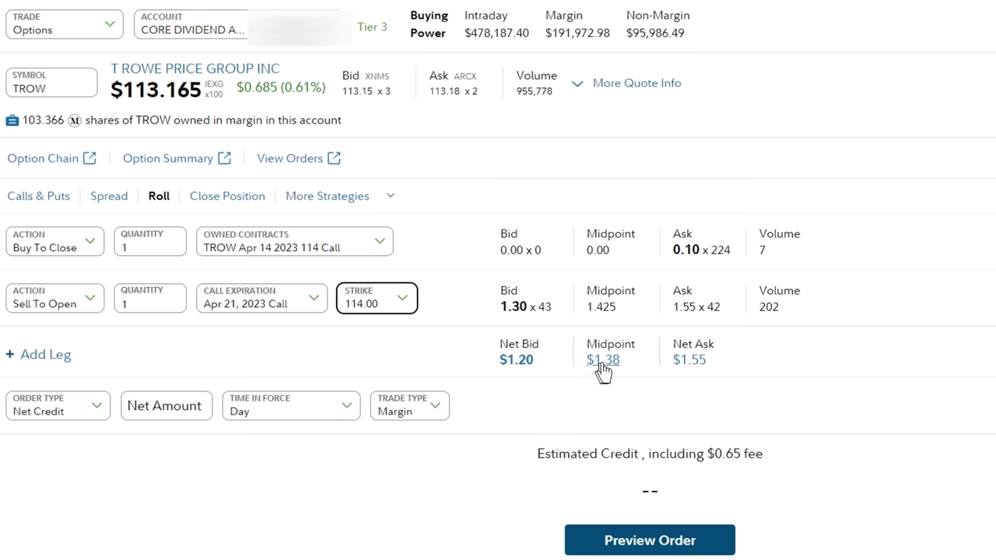
# Step: Switch the TROW roll's order type to Net Debit, and return it to Net Credit
pyautogui.click(53, 413)
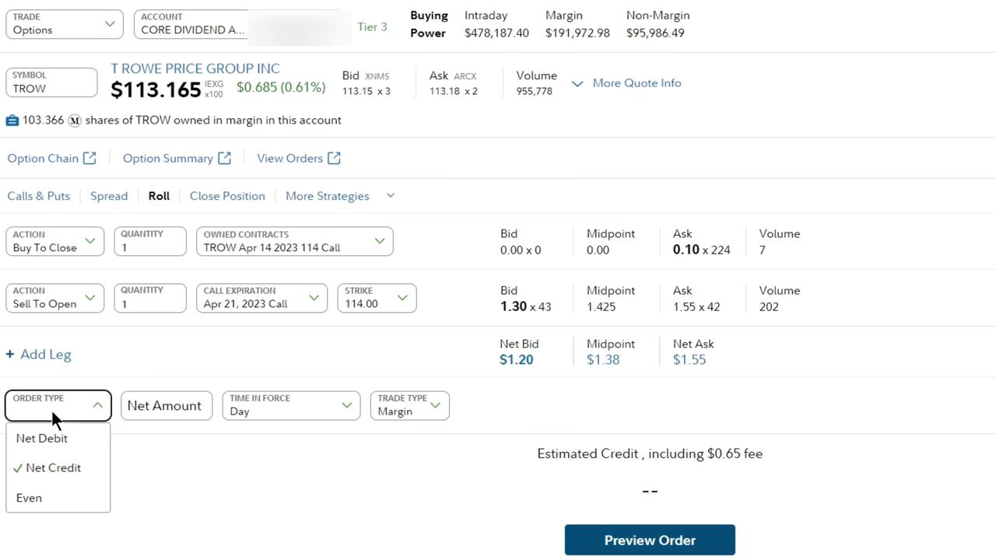
pyautogui.click(59, 436)
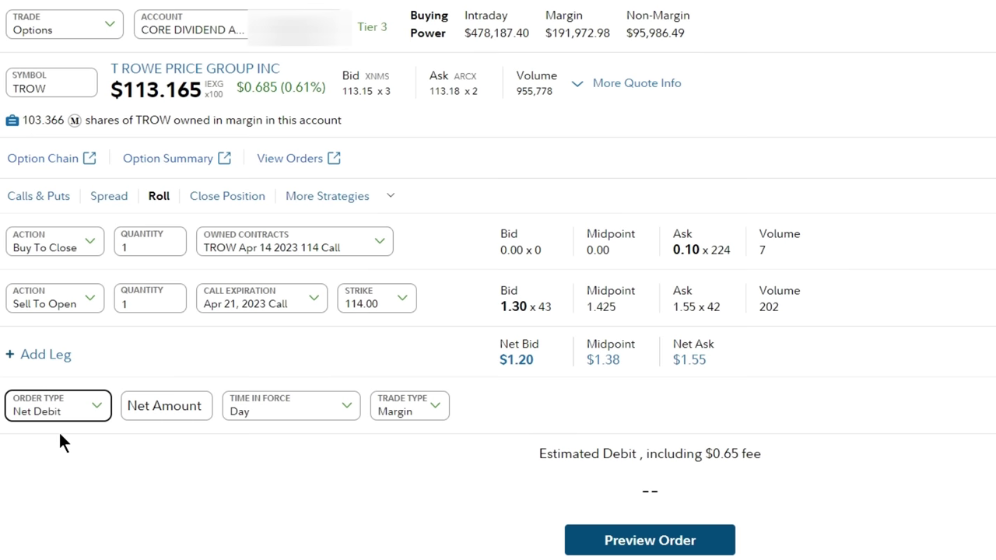
pyautogui.click(89, 401)
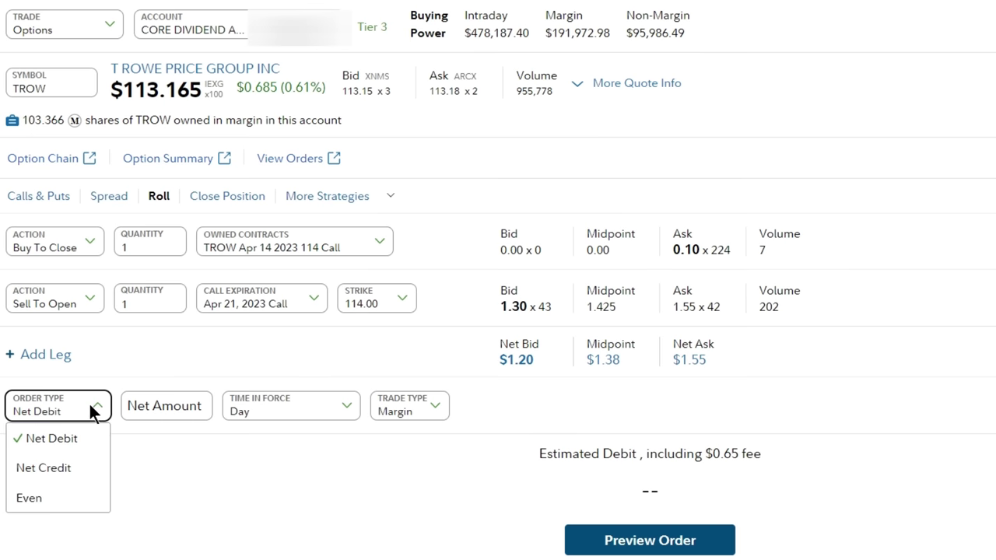
pyautogui.click(73, 467)
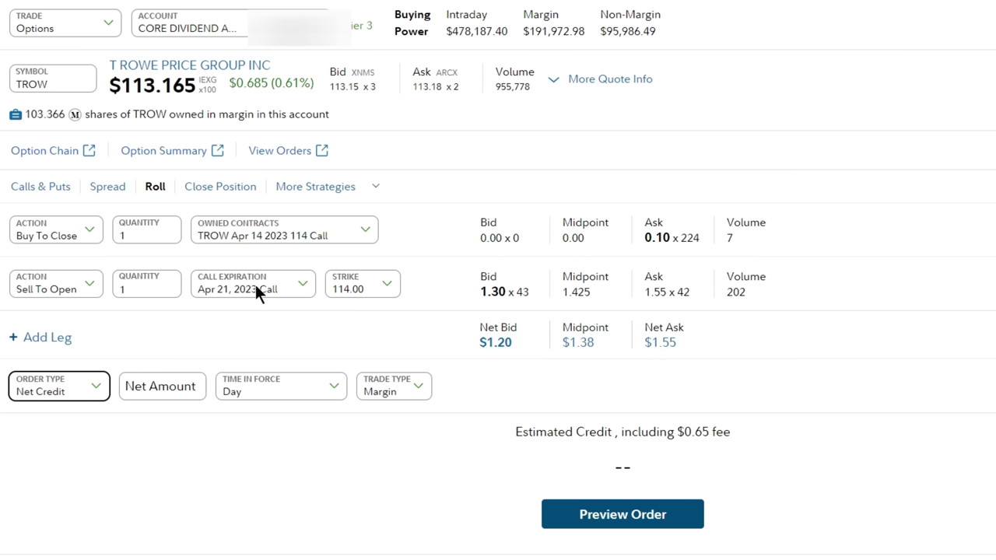
# Step: Set the strike of the TROW sell-to-open leg to 116.00 and reopen the strike choices
pyautogui.click(372, 280)
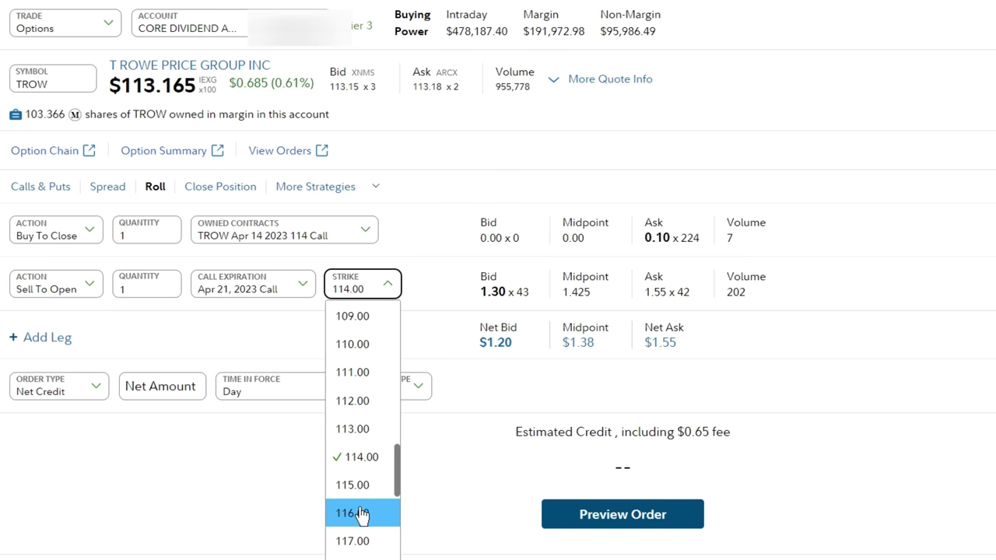
pyautogui.click(360, 515)
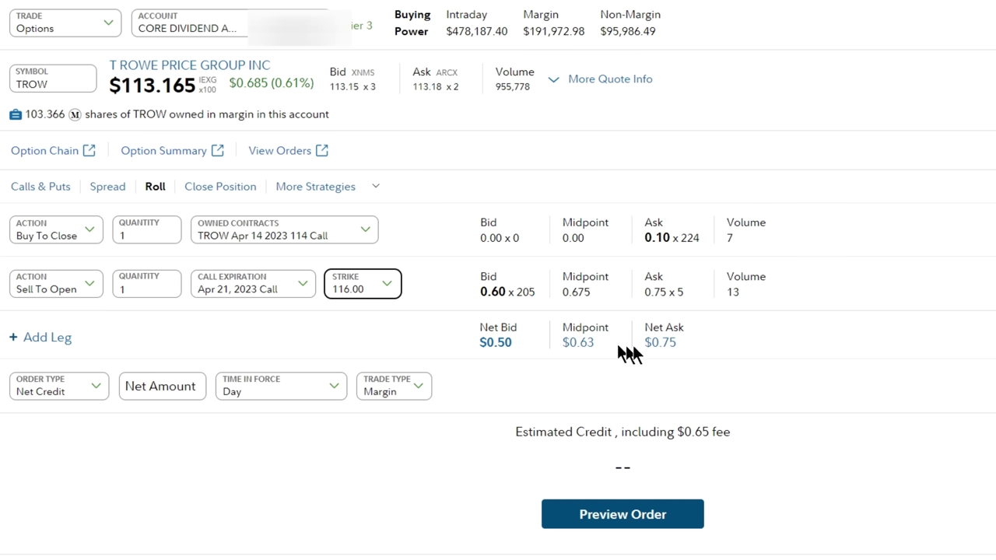
pyautogui.click(368, 292)
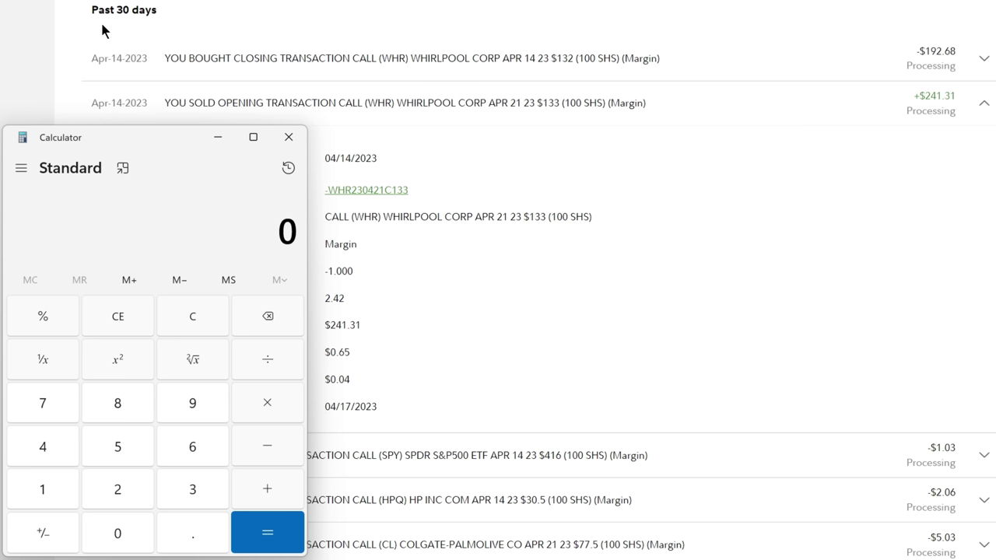
# Step: In Calculator, subtract 192 from 50 and add 242 to work out the total profit on the WHR calls
pyautogui.write('50 ')
pyautogui.write('- 19')
pyautogui.write('2')
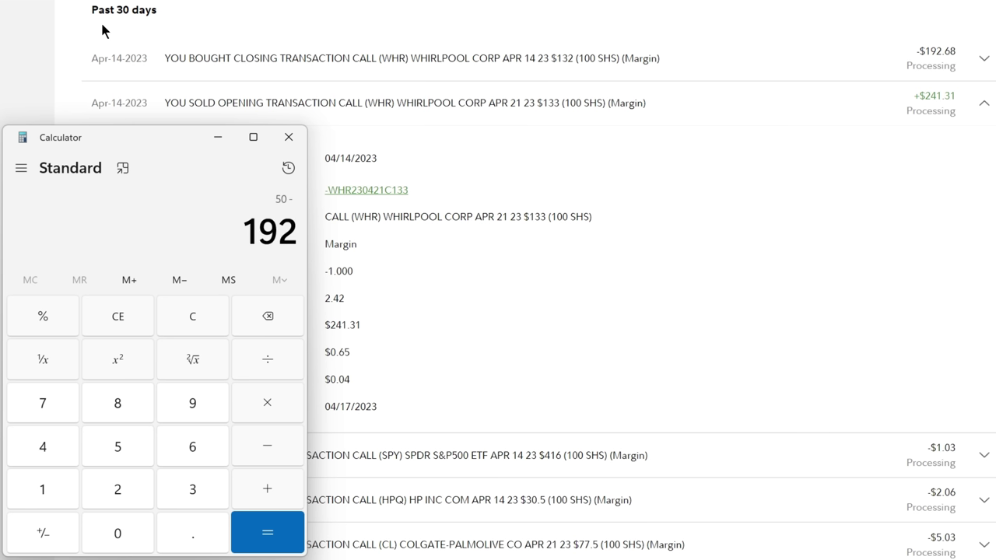
pyautogui.press('Return')
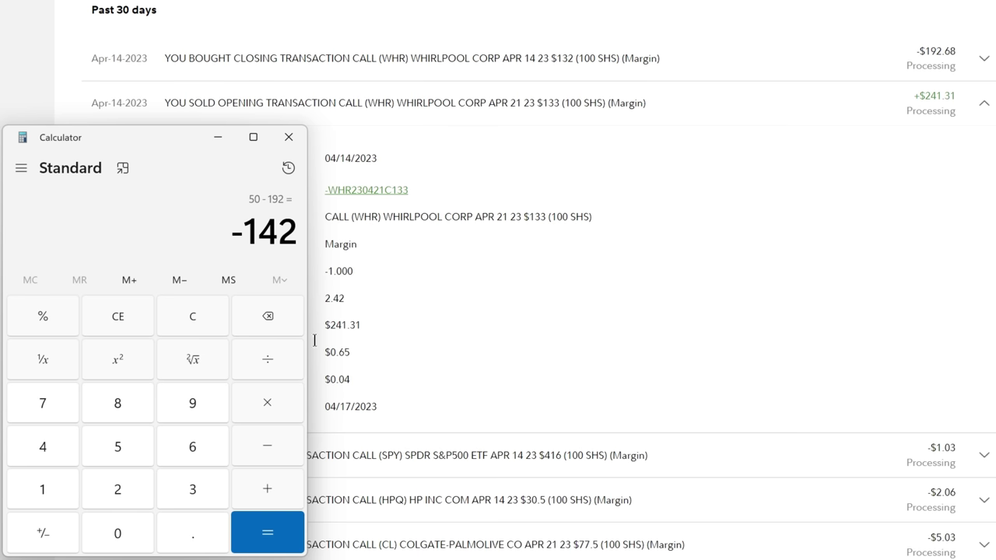
pyautogui.click(274, 491)
pyautogui.write('242')
pyautogui.press('Return')
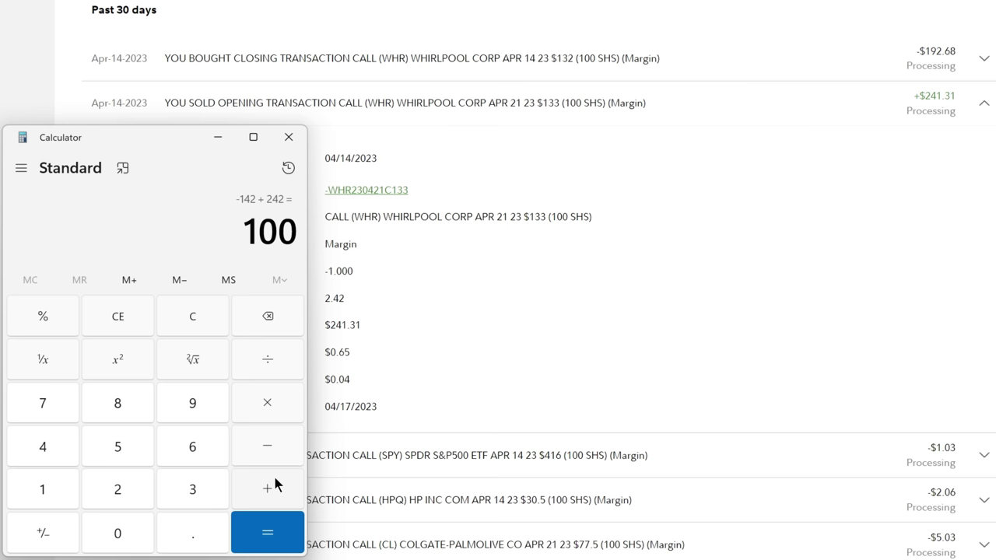
# Step: Clear the calculation, compute the WHR roll's net credit as -192.68 + 241.31, and minimize Calculator
pyautogui.click(193, 317)
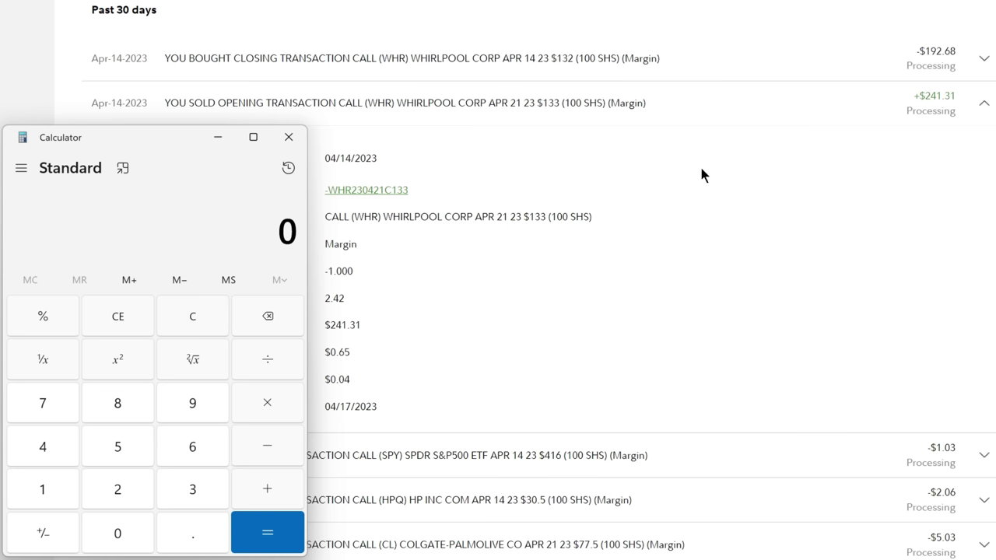
pyautogui.press('-')
pyautogui.write('192.68')
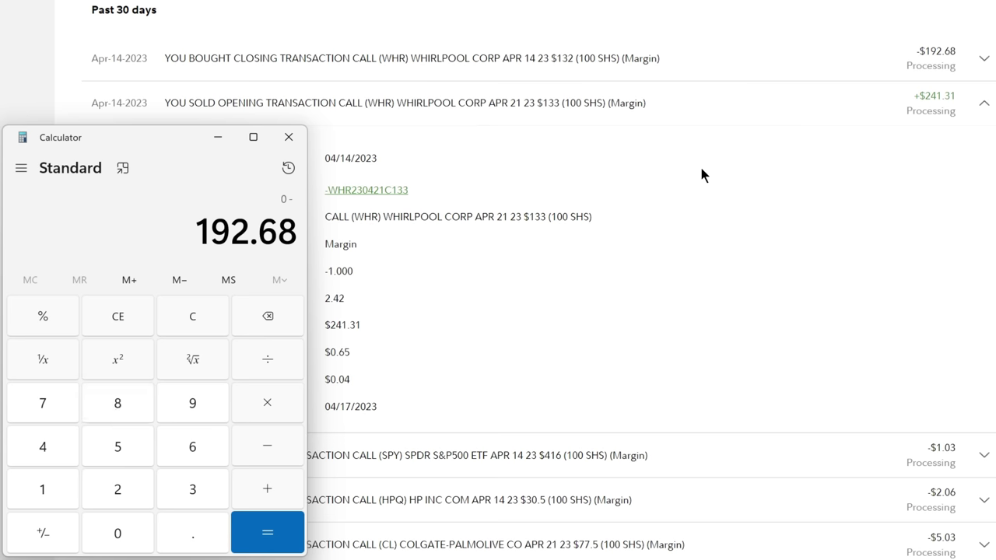
pyautogui.press('Return')
pyautogui.click(272, 485)
pyautogui.write('241.31')
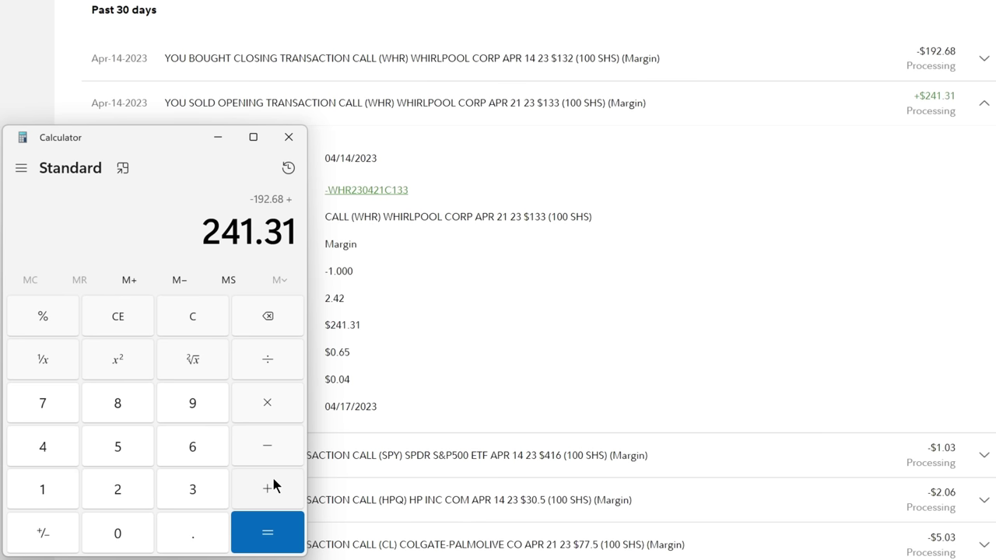
pyautogui.press('Return')
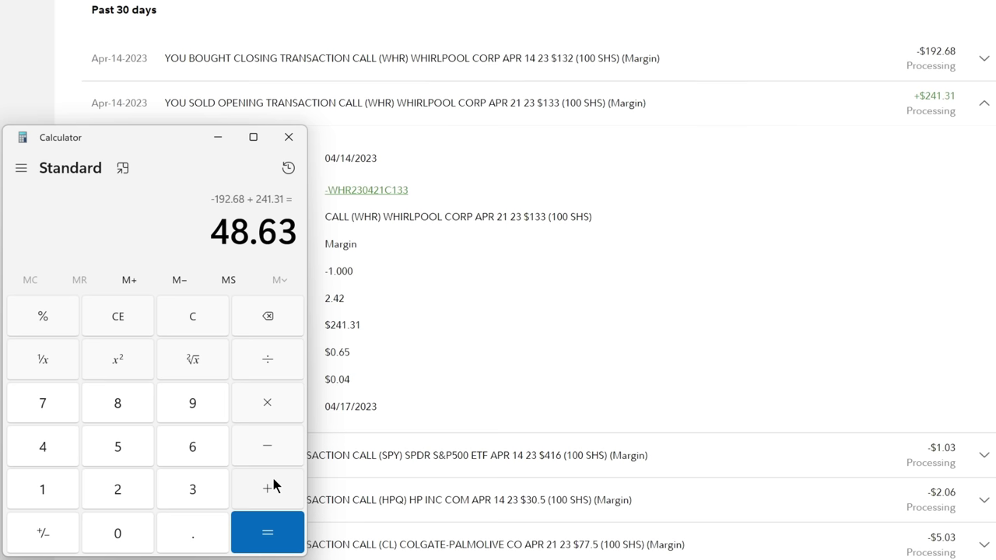
pyautogui.click(218, 138)
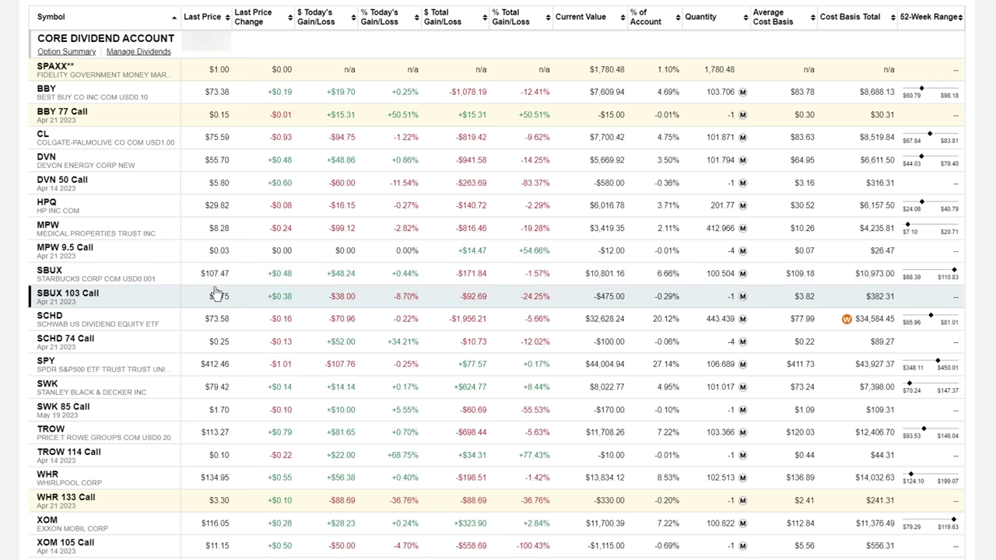
# Step: Start rolling the SBUX Apr 21 2023 $103 call and set the sell-to-open leg's expiration to Apr 28, 2023
pyautogui.click(158, 303)
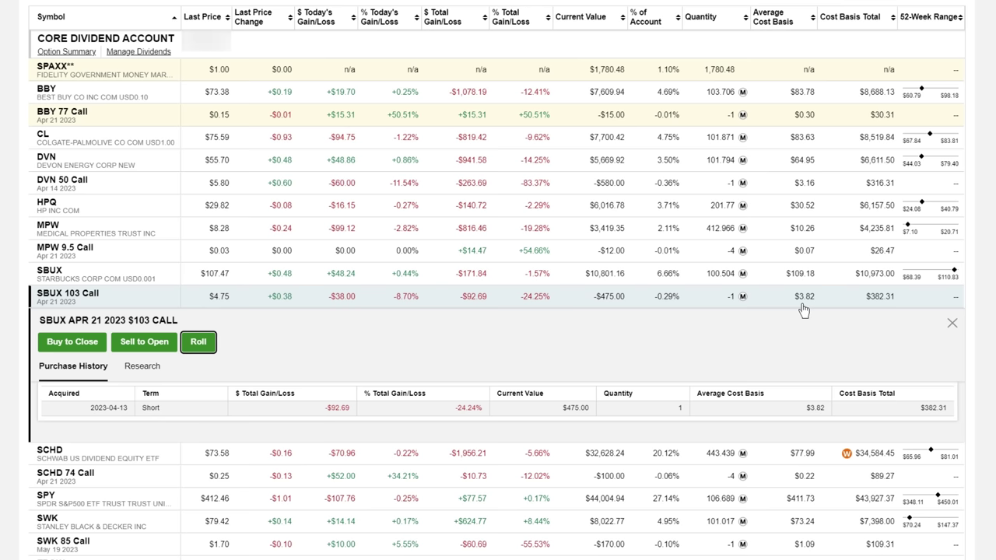
pyautogui.click(198, 343)
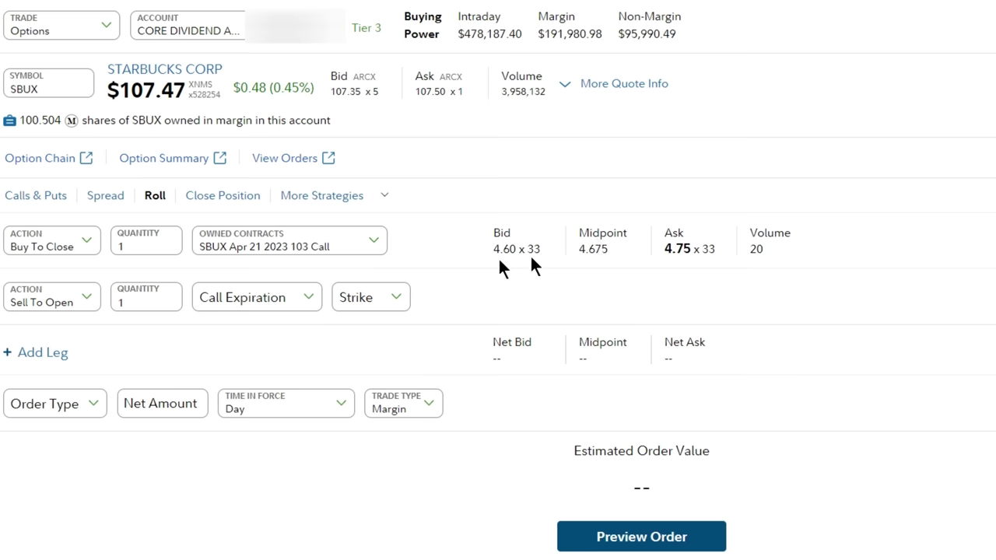
pyautogui.click(274, 294)
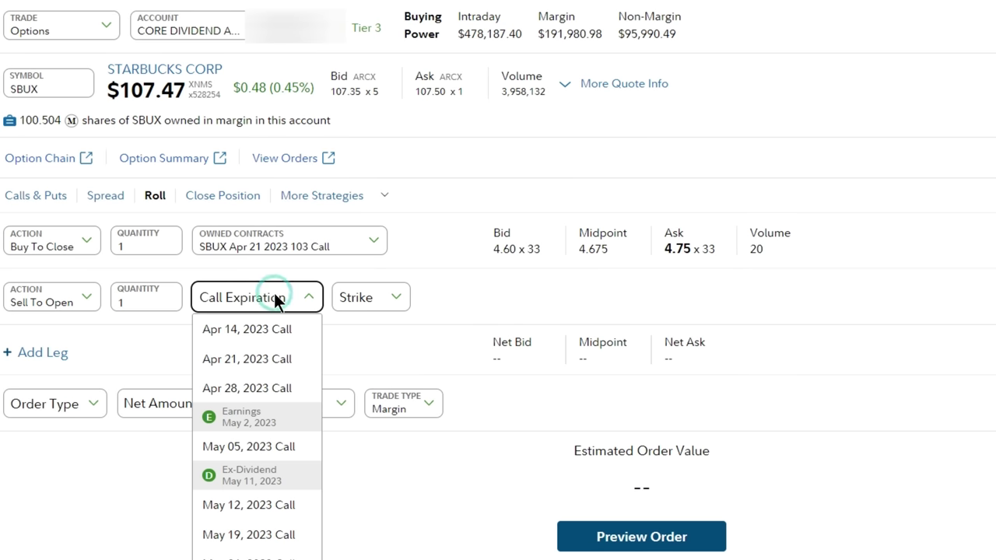
pyautogui.click(255, 393)
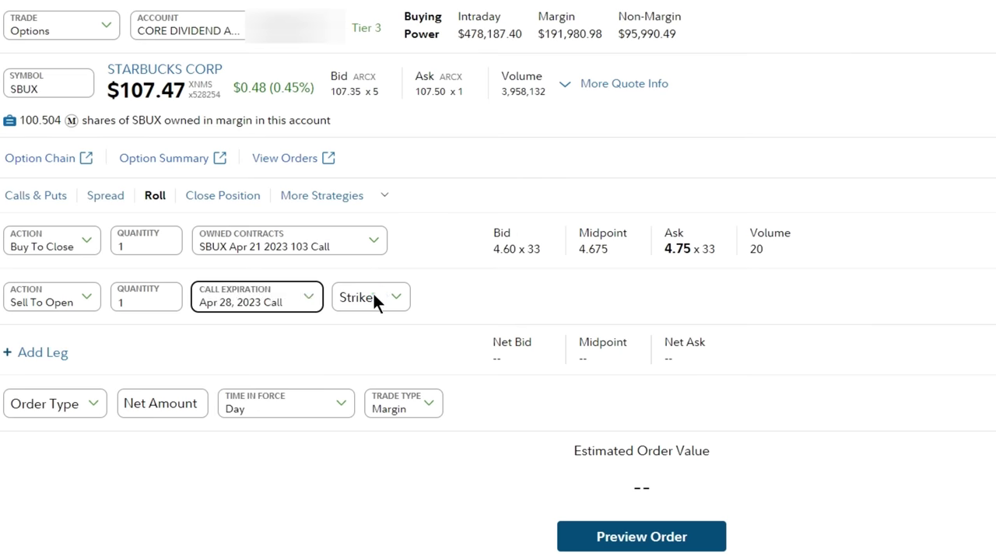
# Step: Price the SBUX sell-to-open leg at a 103.00 strike, and change the strike to 104.00
pyautogui.click(372, 297)
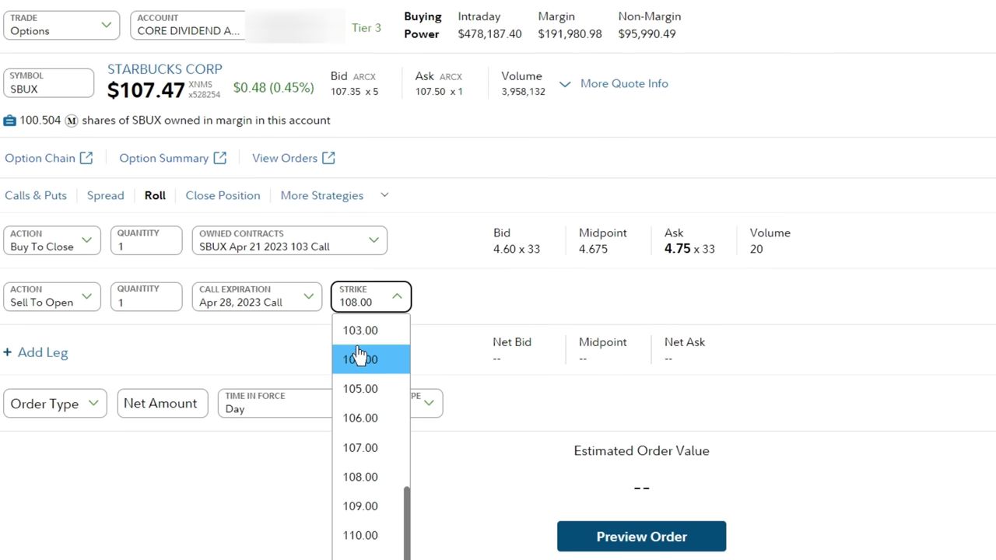
pyautogui.click(356, 332)
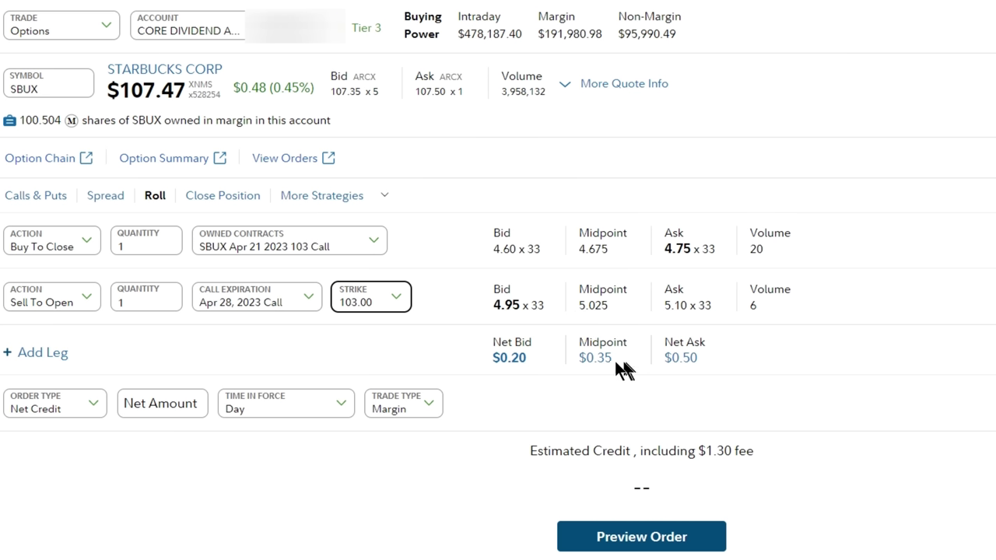
pyautogui.click(366, 298)
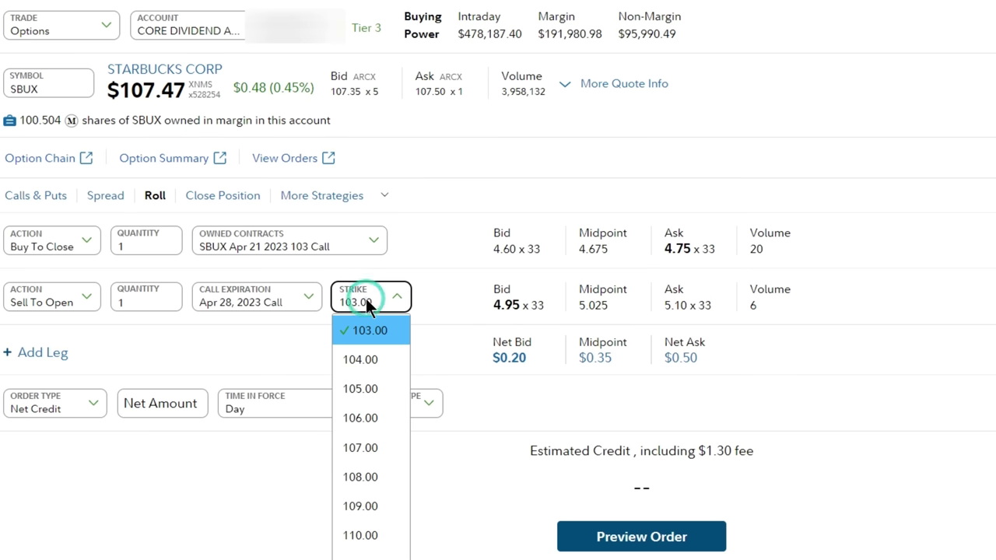
pyautogui.click(360, 358)
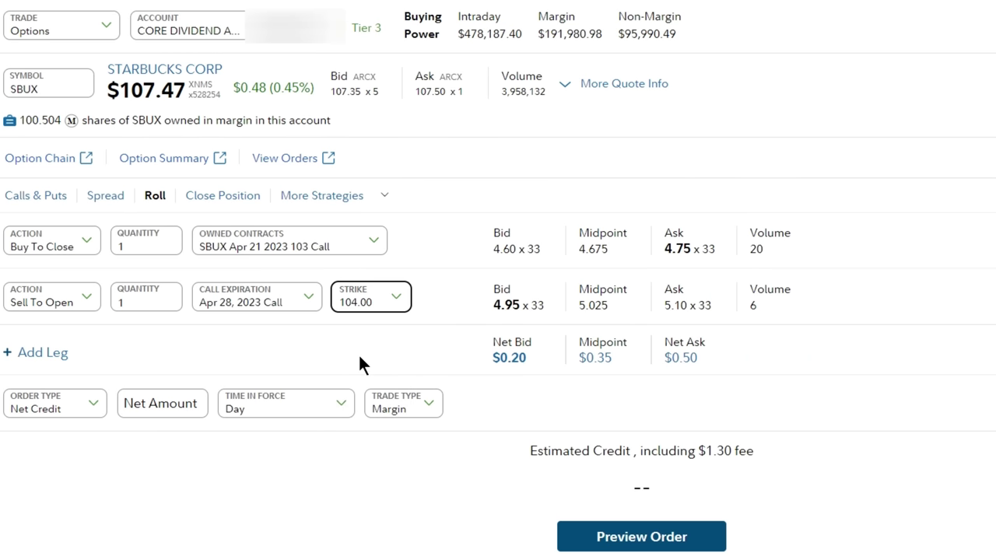